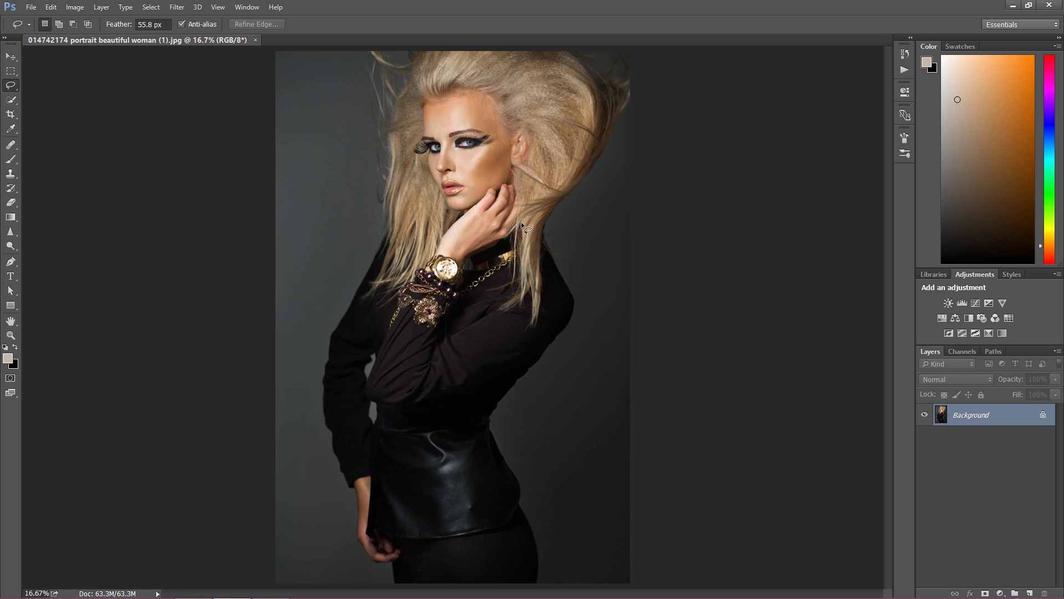
Step: Zoom in on the face and briefly check colour readouts in the Info panel
{"action": "key", "text": "ctrl+plus"}
{"action": "key", "text": "ctrl+plus"}
{"action": "key", "text": "ctrl+plus"}
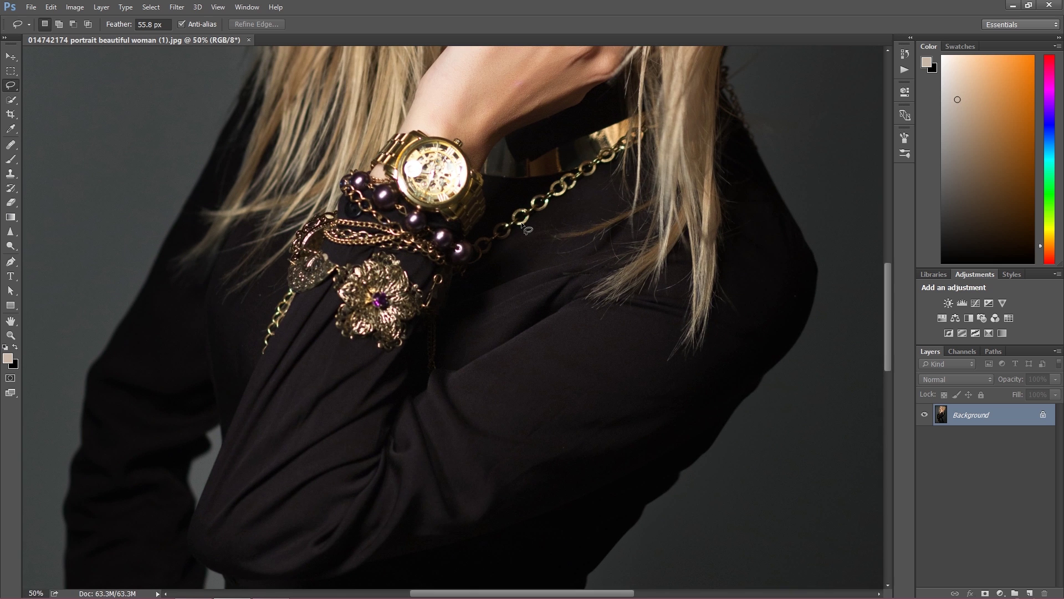
{"action": "scroll", "coordinate": [523, 225], "scroll_direction": "up", "scroll_amount": 10}
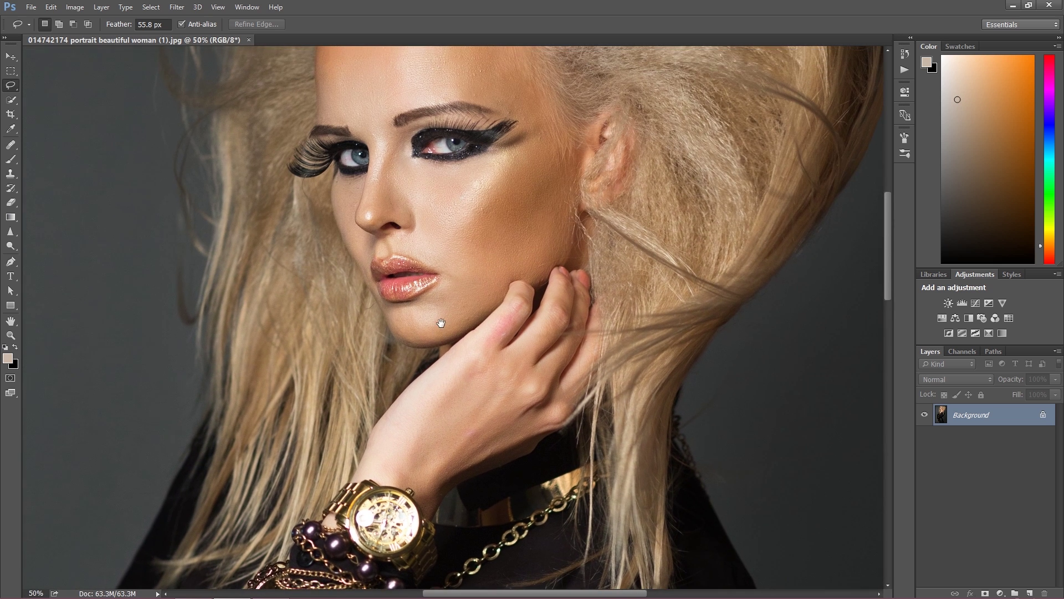
{"action": "scroll", "coordinate": [466, 261], "scroll_direction": "up", "scroll_amount": 3}
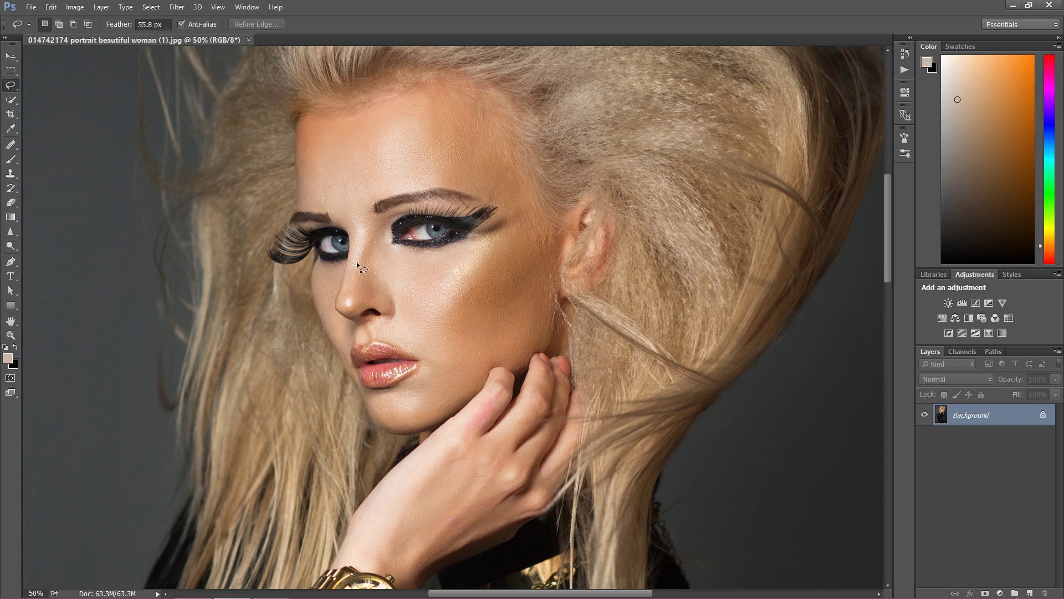
{"action": "left_click_drag", "start_coordinate": [414, 196], "coordinate": [391, 220]}
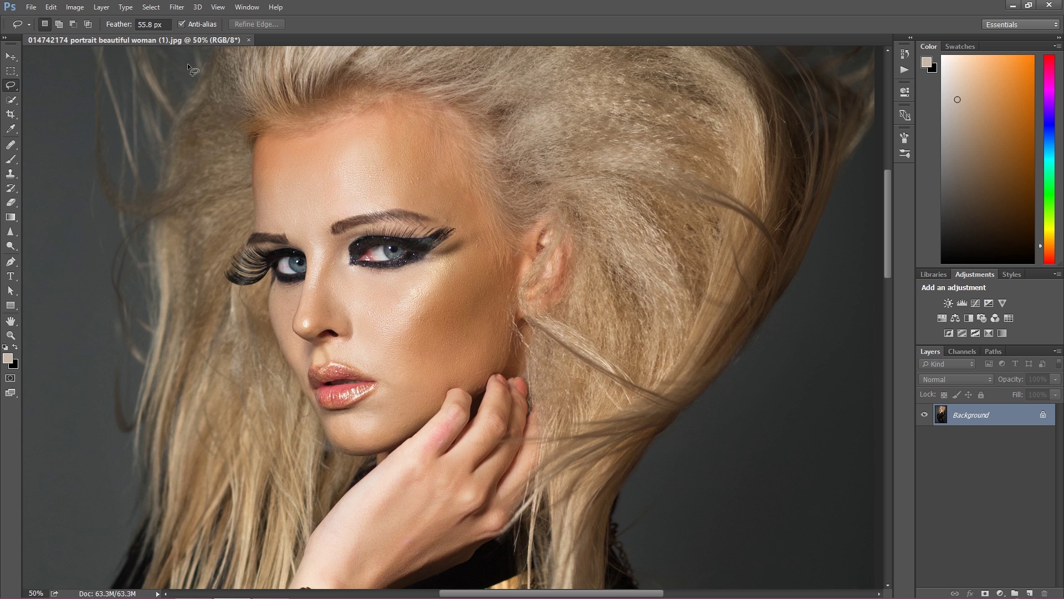
{"action": "left_click", "coordinate": [236, 8]}
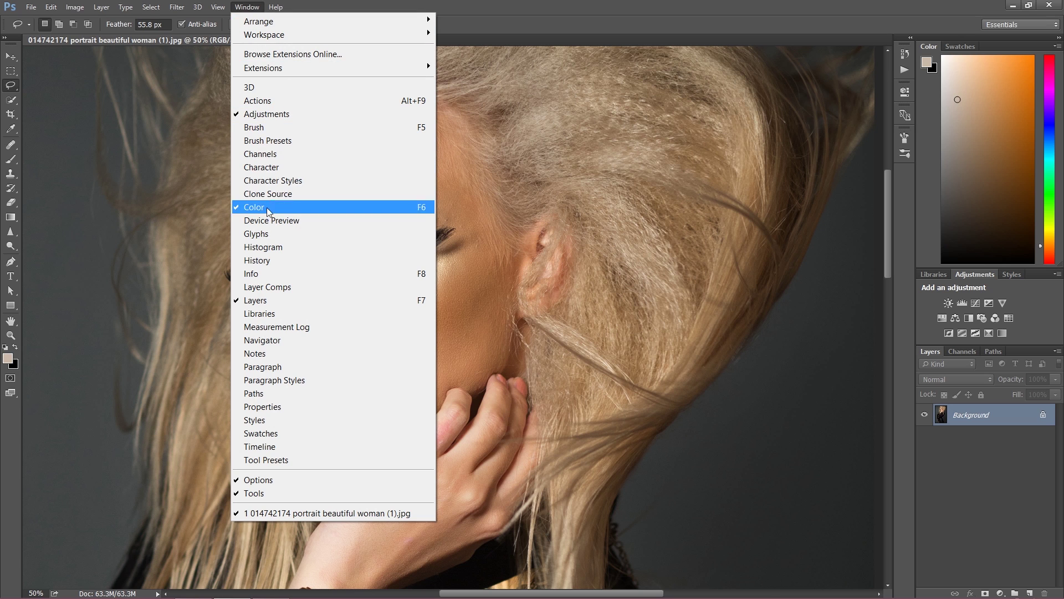
{"action": "left_click", "coordinate": [295, 274]}
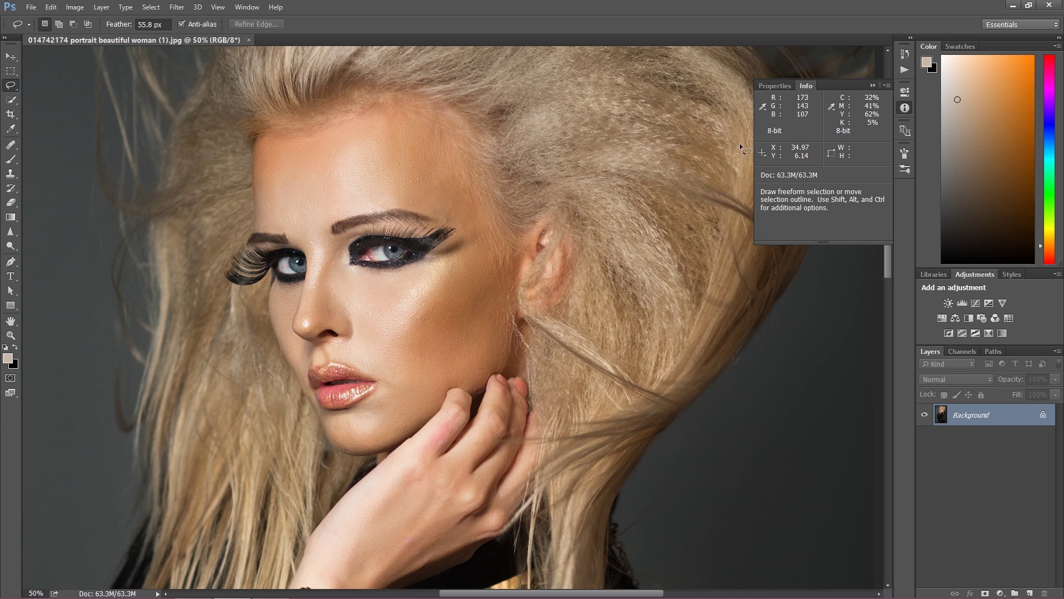
{"action": "left_click", "coordinate": [873, 86]}
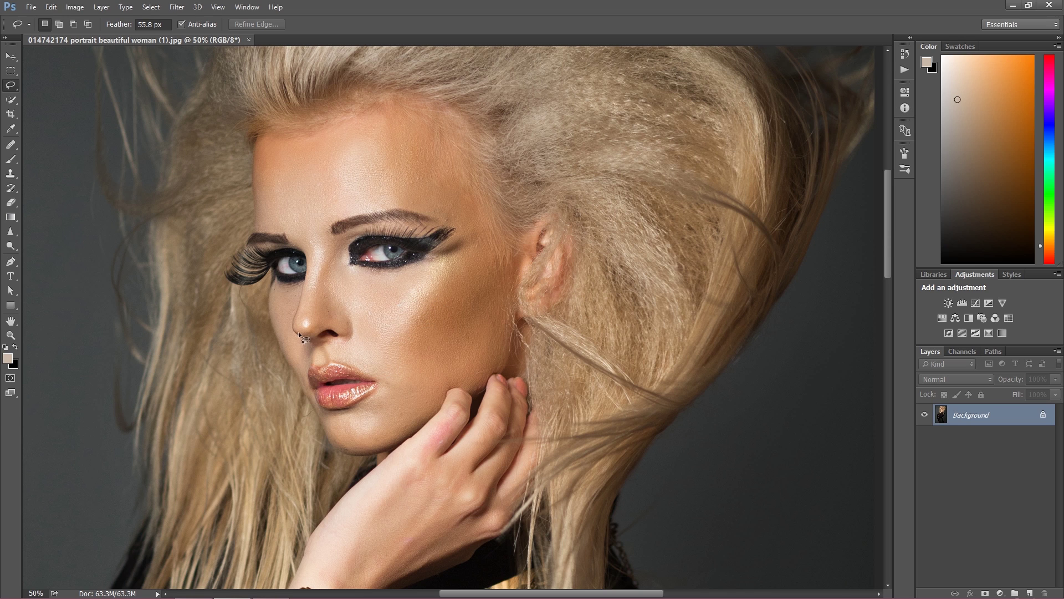
{"action": "key", "text": "space"}
{"action": "mouse_move", "coordinate": [361, 398]}
{"action": "left_mouse_down"}
{"action": "mouse_move", "coordinate": [371, 213]}
{"action": "mouse_move", "coordinate": [360, 147]}
{"action": "mouse_move", "coordinate": [403, 316]}
{"action": "mouse_move", "coordinate": [380, 380]}
{"action": "left_mouse_up"}
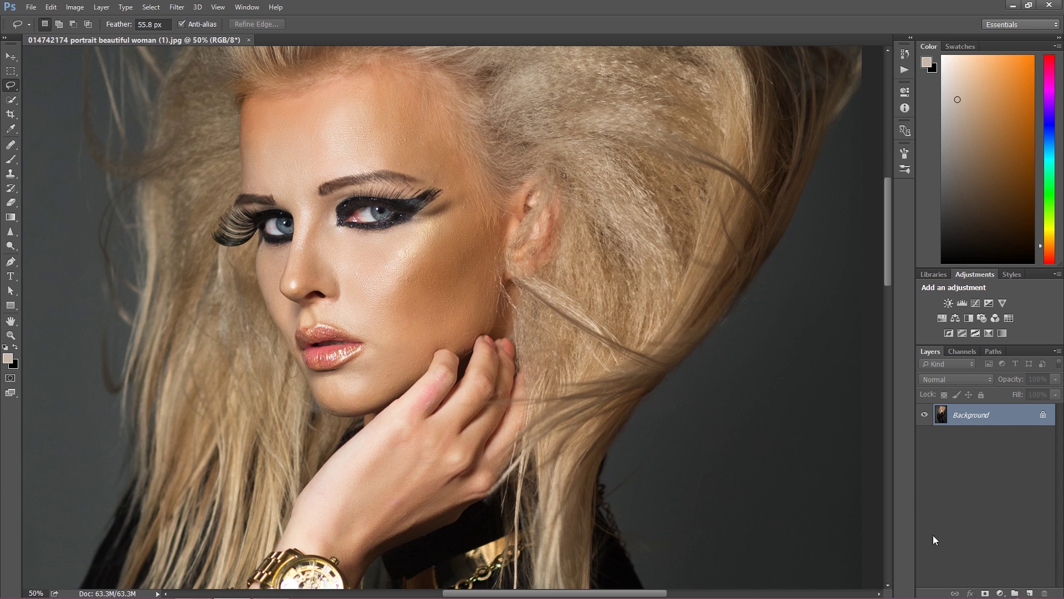
Step: Add a Selective Color layer with Yellows set to Yellow -30 and Cyan -15
{"action": "left_click", "coordinate": [1000, 593]}
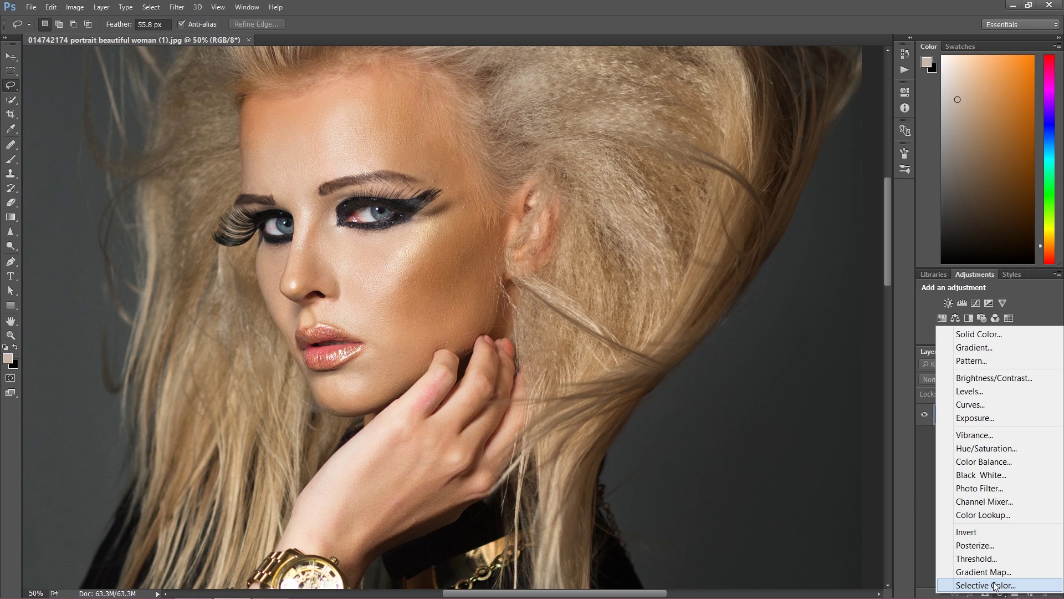
{"action": "left_click", "coordinate": [997, 586]}
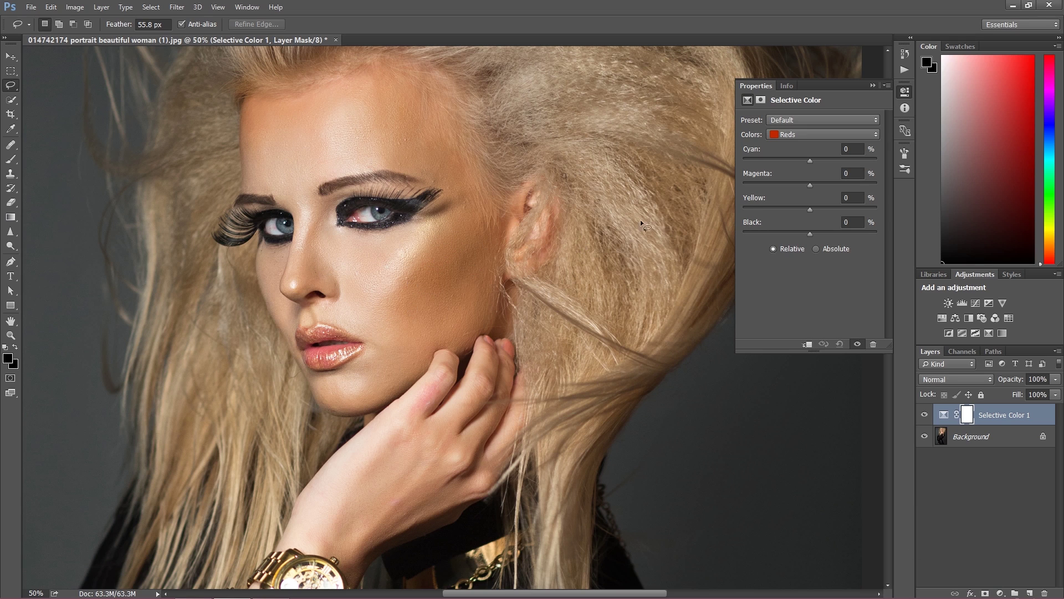
{"action": "left_click", "coordinate": [805, 137]}
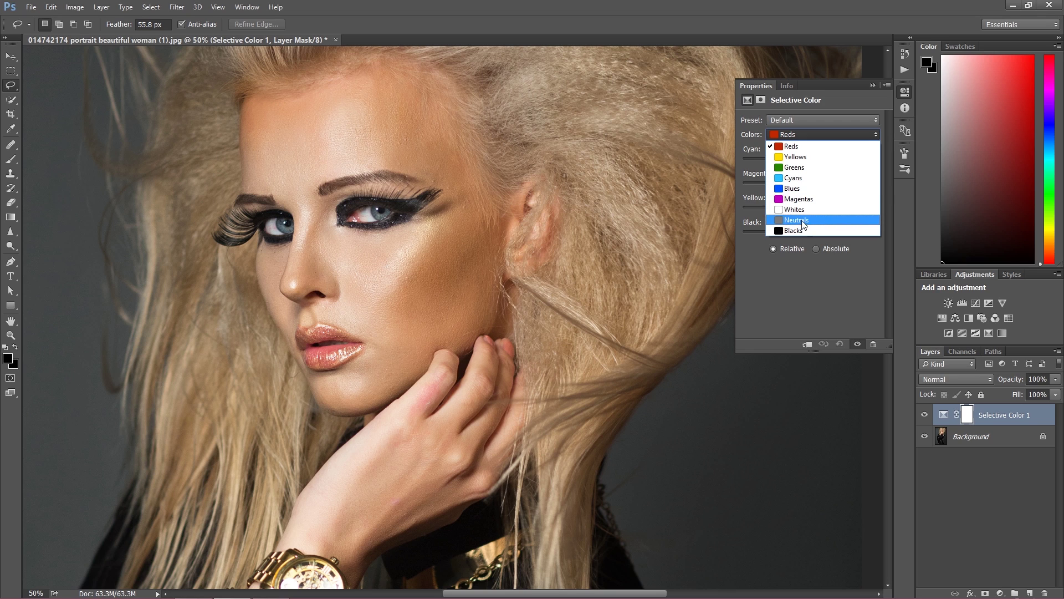
{"action": "left_click", "coordinate": [812, 158]}
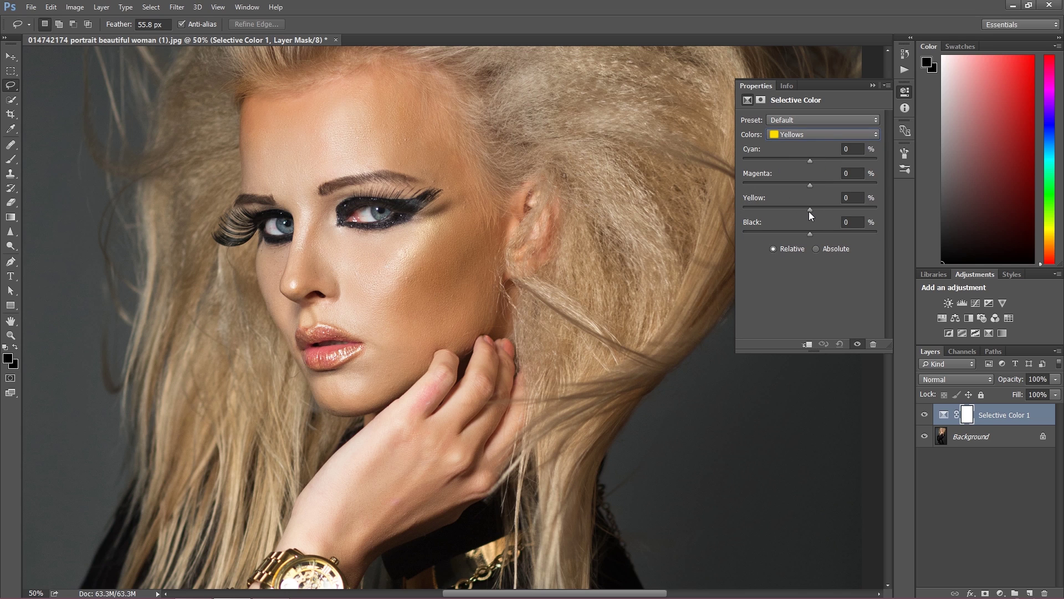
{"action": "left_click_drag", "start_coordinate": [810, 209], "coordinate": [804, 184]}
{"action": "left_click_drag", "start_coordinate": [790, 162], "coordinate": [827, 166]}
{"action": "left_click_drag", "start_coordinate": [823, 164], "coordinate": [800, 161]}
Step: Set the Reds to Yellow -24 and collapse the Properties panel
{"action": "left_click", "coordinate": [823, 134]}
{"action": "left_click", "coordinate": [792, 140]}
{"action": "left_click_drag", "start_coordinate": [812, 207], "coordinate": [802, 184]}
{"action": "left_click_drag", "start_coordinate": [804, 207], "coordinate": [800, 208]}
{"action": "left_click", "coordinate": [873, 86]}
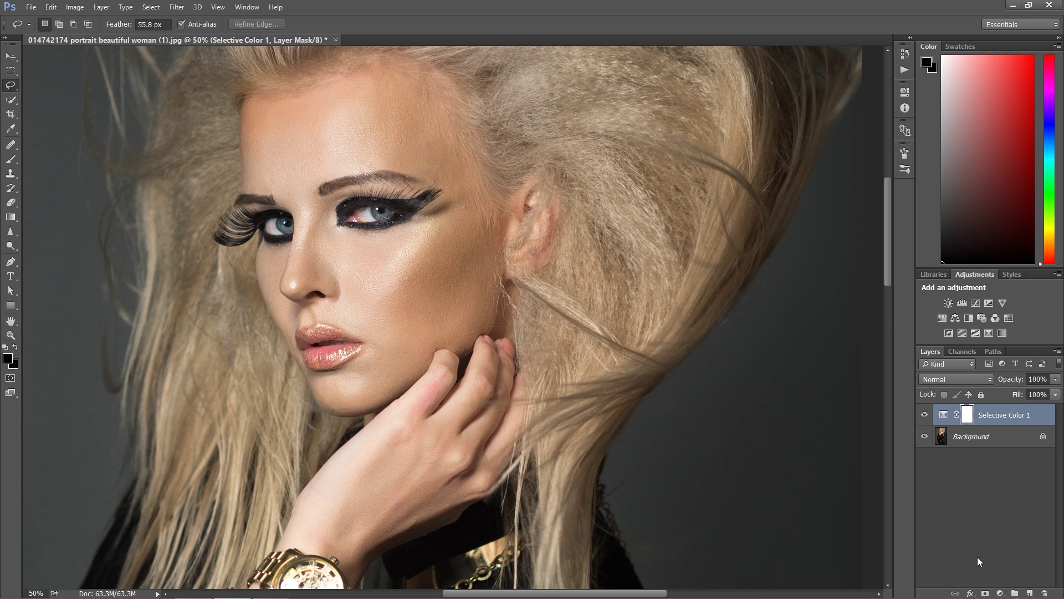
{"action": "left_click", "coordinate": [1001, 592]}
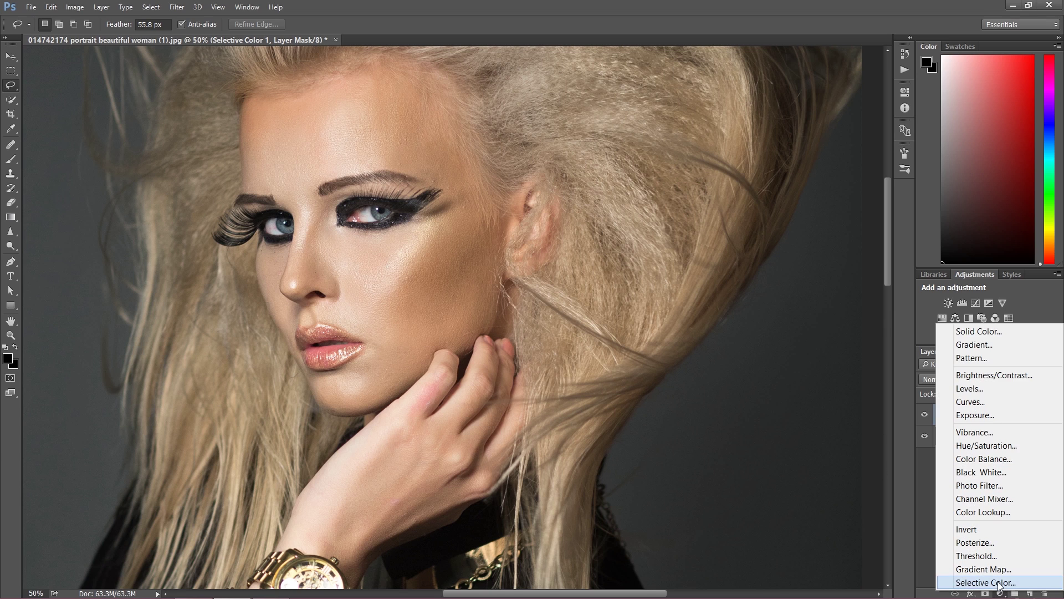
Step: Add a second Selective Color layer with Neutrals at Yellow -8 and Magenta -8
{"action": "left_click", "coordinate": [998, 583]}
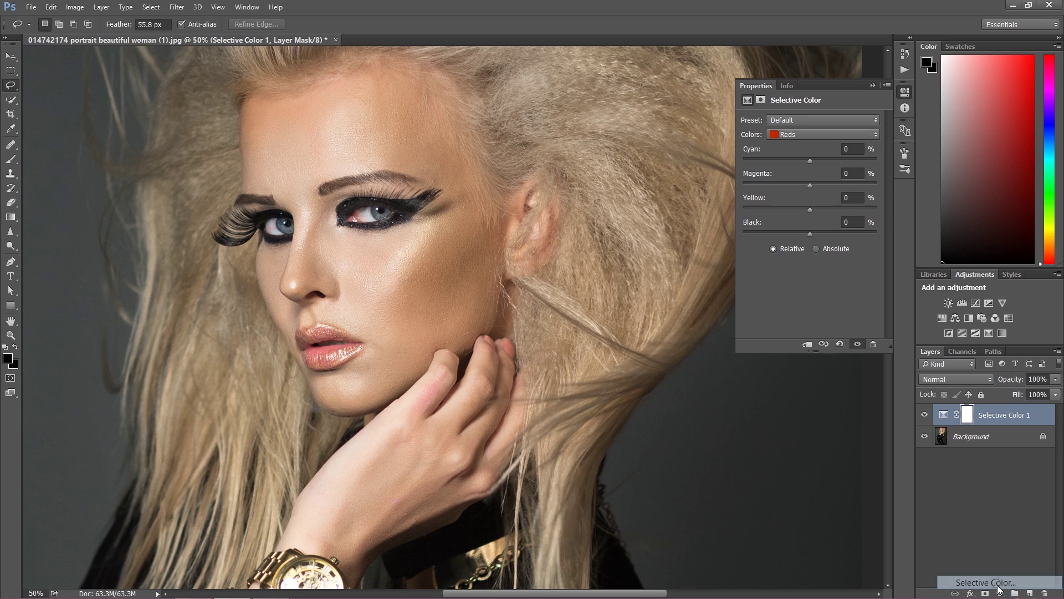
{"action": "left_click", "coordinate": [814, 136]}
{"action": "left_click", "coordinate": [807, 216]}
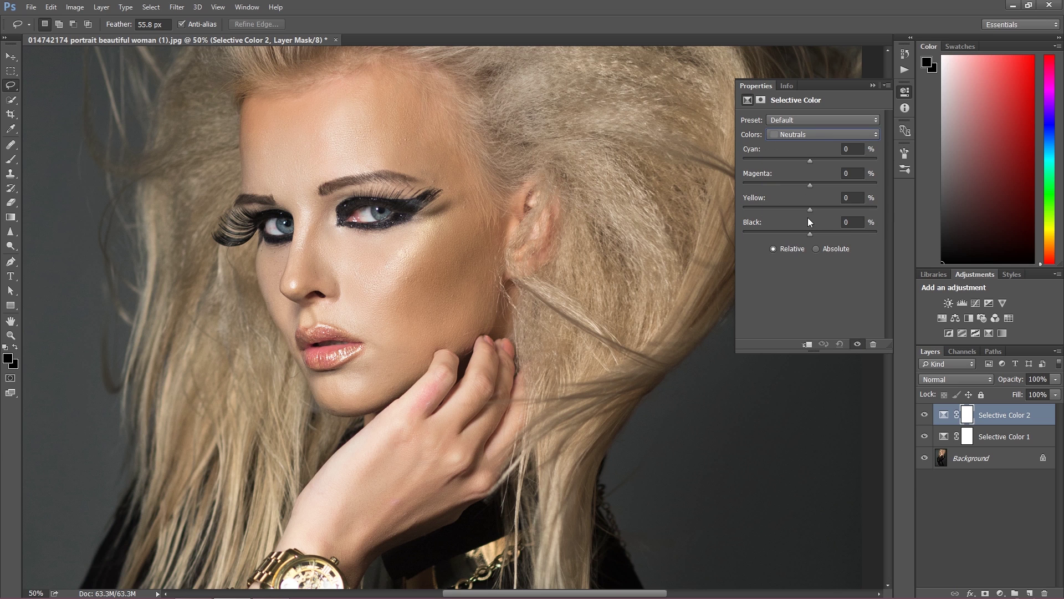
{"action": "mouse_move", "coordinate": [811, 211]}
{"action": "left_mouse_down"}
{"action": "mouse_move", "coordinate": [802, 208]}
{"action": "mouse_move", "coordinate": [815, 207]}
{"action": "left_mouse_up"}
{"action": "left_click_drag", "start_coordinate": [806, 201], "coordinate": [804, 202]}
{"action": "mouse_move", "coordinate": [810, 185]}
{"action": "left_mouse_down"}
{"action": "mouse_move", "coordinate": [799, 184]}
{"action": "mouse_move", "coordinate": [810, 184]}
{"action": "left_mouse_up"}
Step: Keep the Whites' Yellow at 0, collapse Properties and zoom out
{"action": "left_click", "coordinate": [815, 135]}
{"action": "left_click", "coordinate": [793, 208]}
{"action": "left_click_drag", "start_coordinate": [807, 208], "coordinate": [794, 208]}
{"action": "type", "text": "0"}
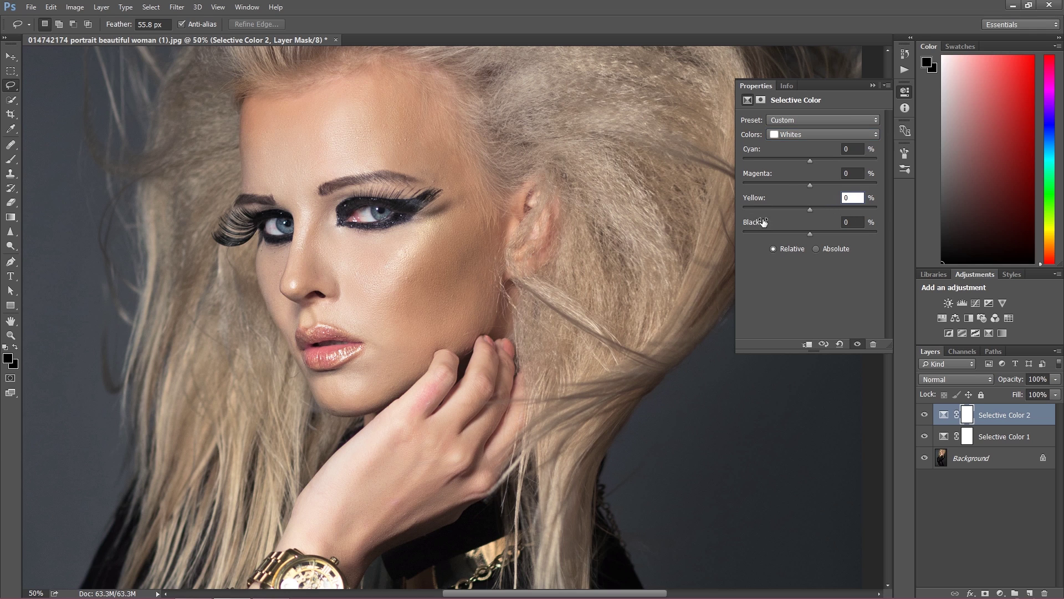
{"action": "left_click", "coordinate": [829, 96]}
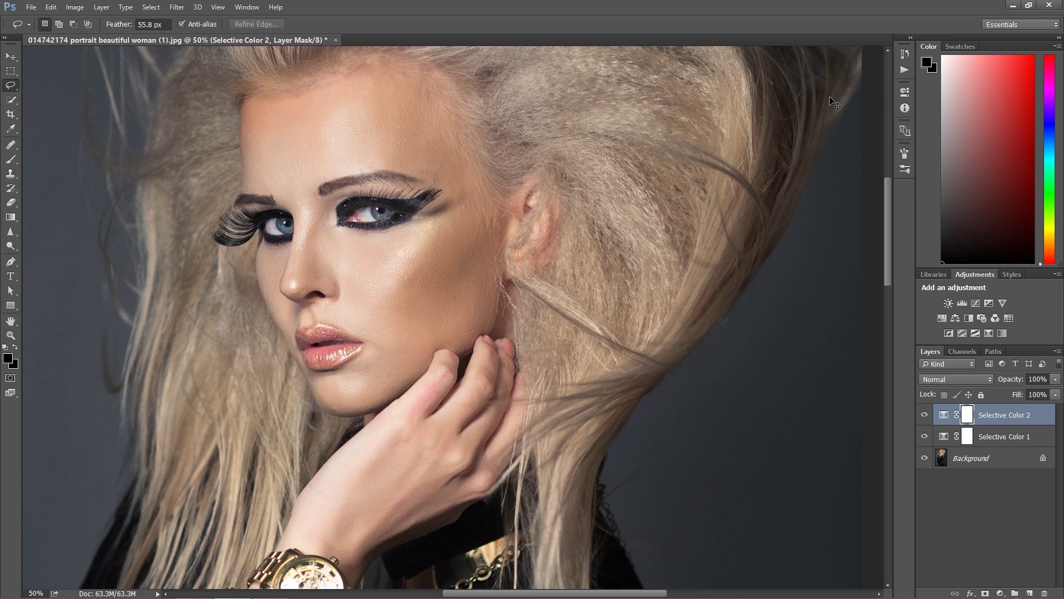
{"action": "key", "text": "ctrl+minus"}
{"action": "key", "text": "ctrl+minus"}
{"action": "key", "text": "ctrl+minus"}
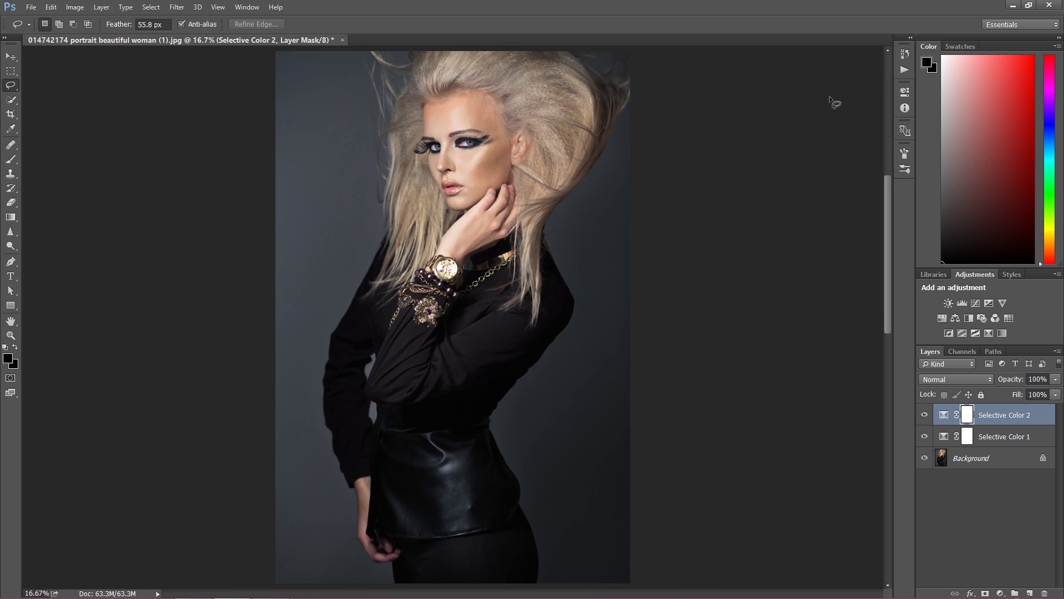
Step: Group both Selective Color layers into Group 1 and zoom to 50% on the face and hair
{"action": "left_click", "coordinate": [1001, 433], "text": "shift"}
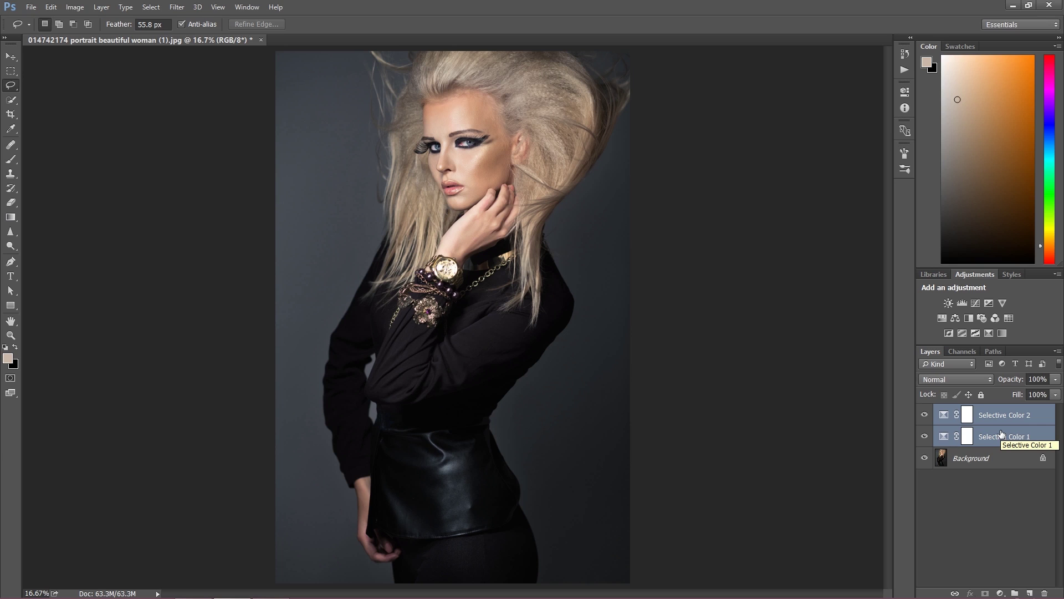
{"action": "key", "text": "ctrl+g"}
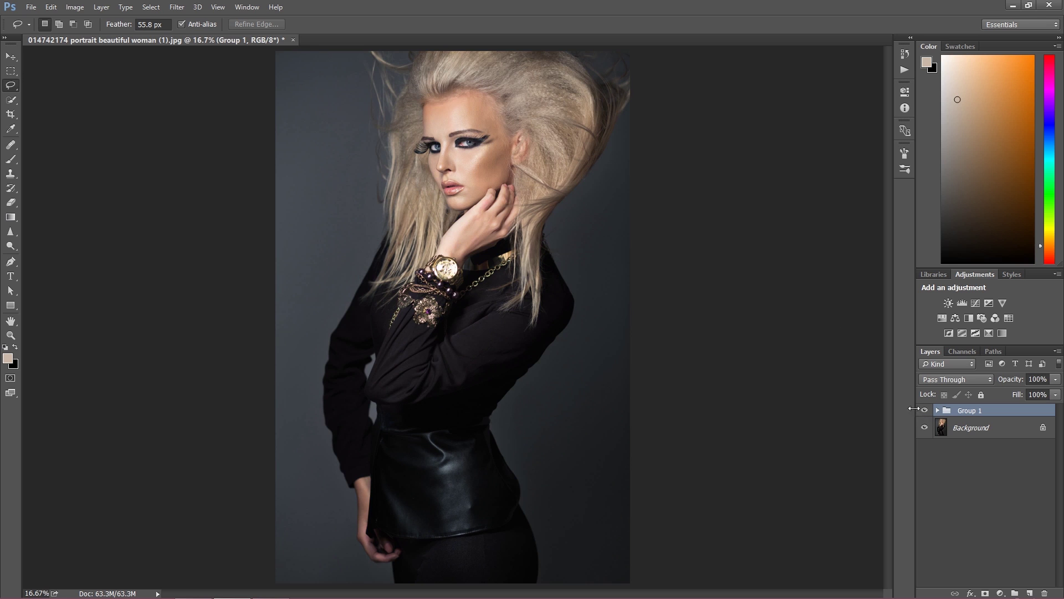
{"action": "key", "text": "ctrl+plus"}
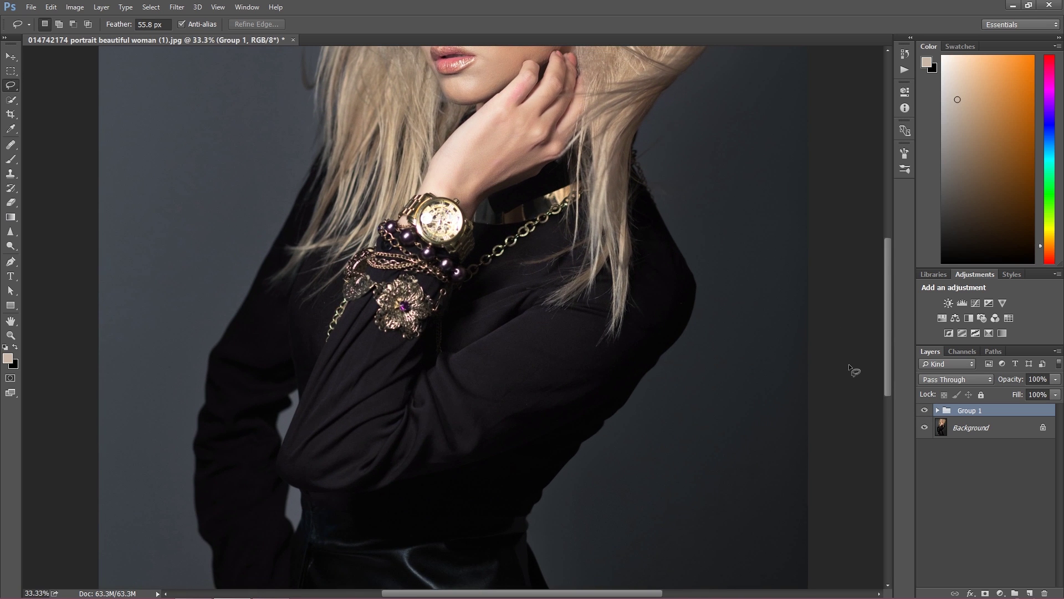
{"action": "left_click_drag", "start_coordinate": [524, 173], "coordinate": [473, 294]}
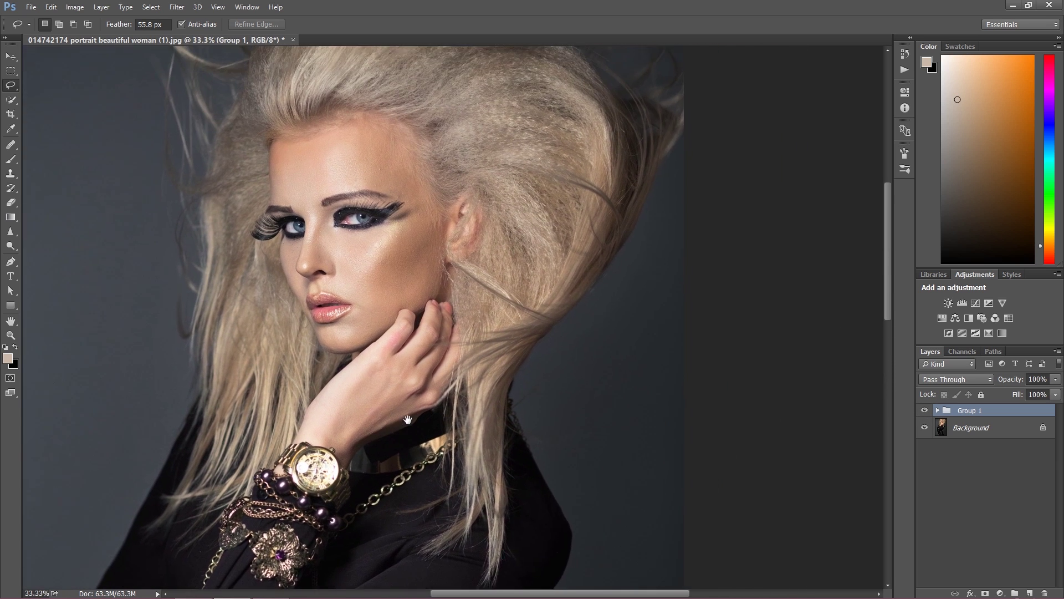
{"action": "key", "text": "ctrl+plus"}
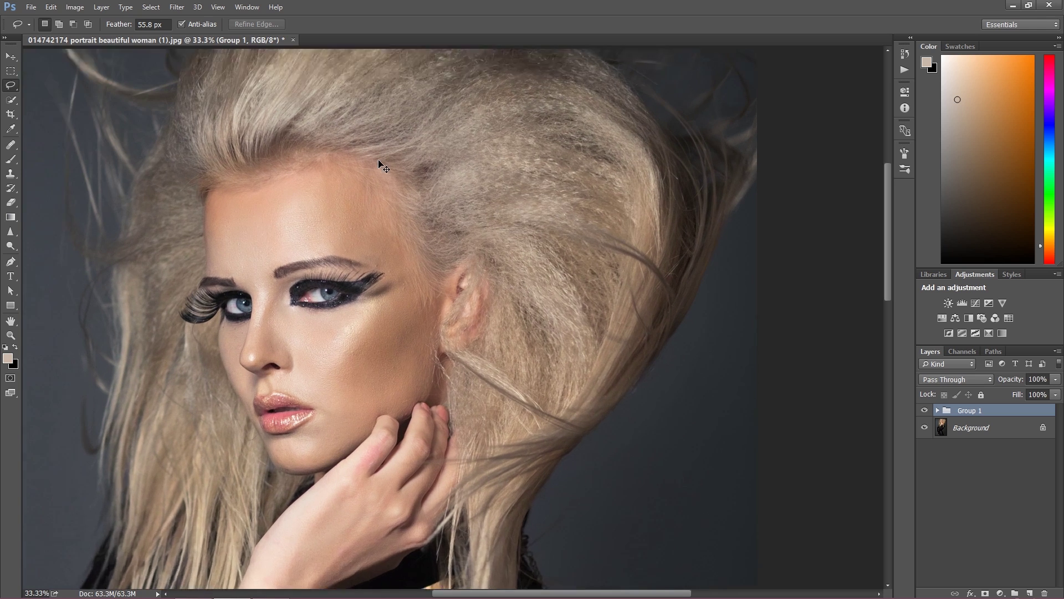
Step: Expand Group 1, toggle Selective Color 2 and 1 visibility to compare, then select Group 1
{"action": "left_click", "coordinate": [938, 410]}
{"action": "left_click", "coordinate": [931, 427]}
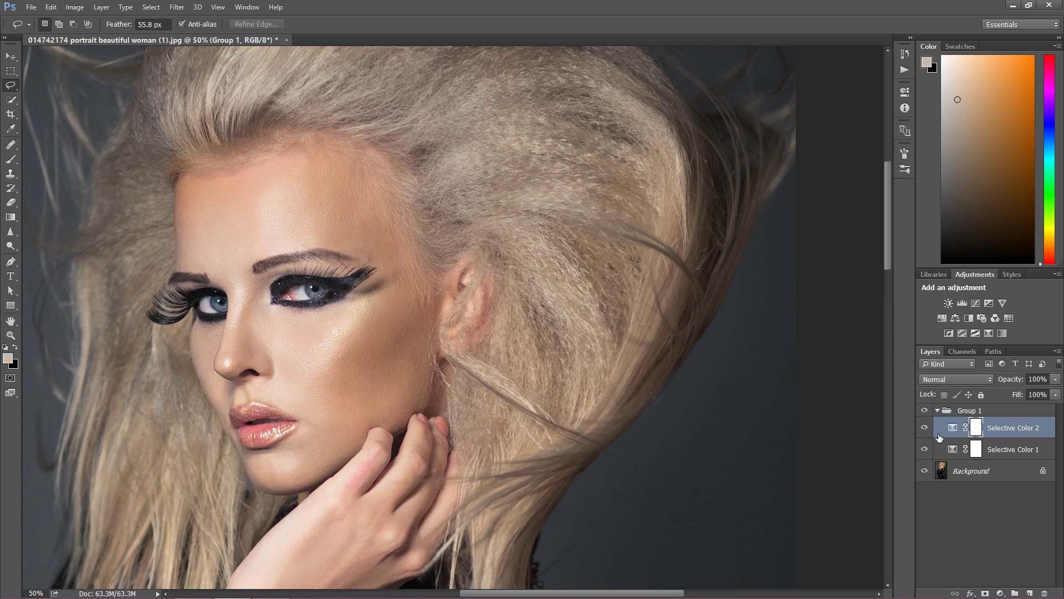
{"action": "left_click", "coordinate": [923, 427]}
{"action": "left_click", "coordinate": [922, 427]}
{"action": "left_click", "coordinate": [922, 427]}
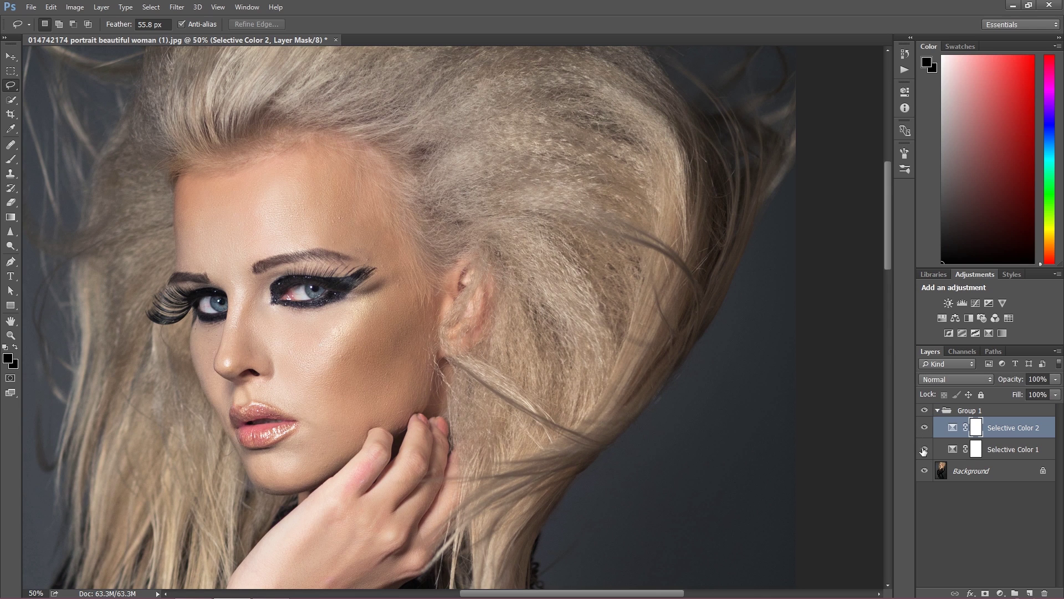
{"action": "left_click", "coordinate": [924, 449]}
{"action": "left_click", "coordinate": [975, 415]}
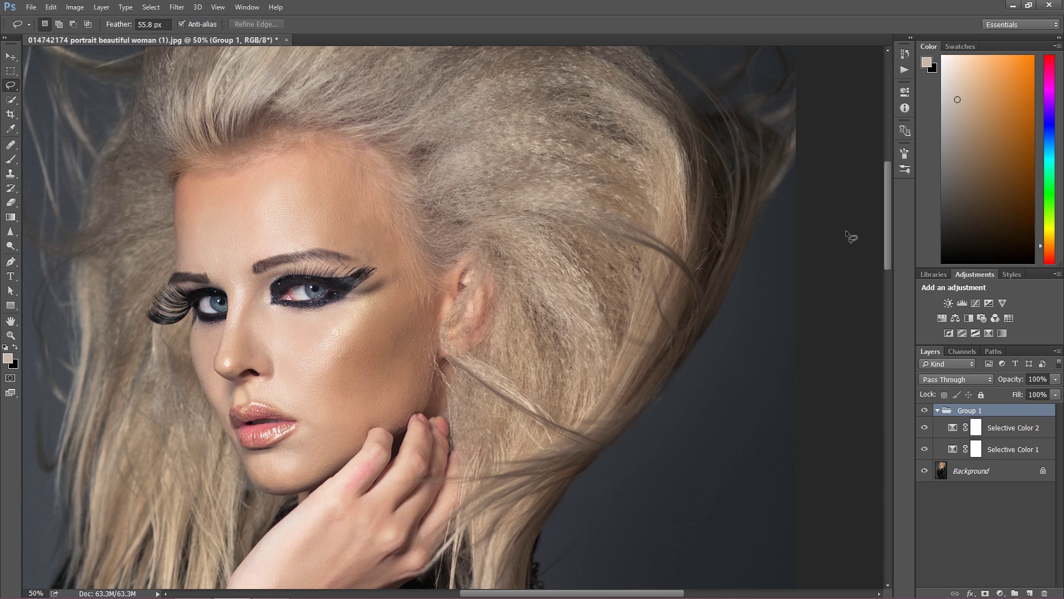
Step: Invert the Selective Color 2 mask to black, then ready a white 400 px brush
{"action": "left_click", "coordinate": [975, 427]}
{"action": "key", "text": "ctrl+i"}
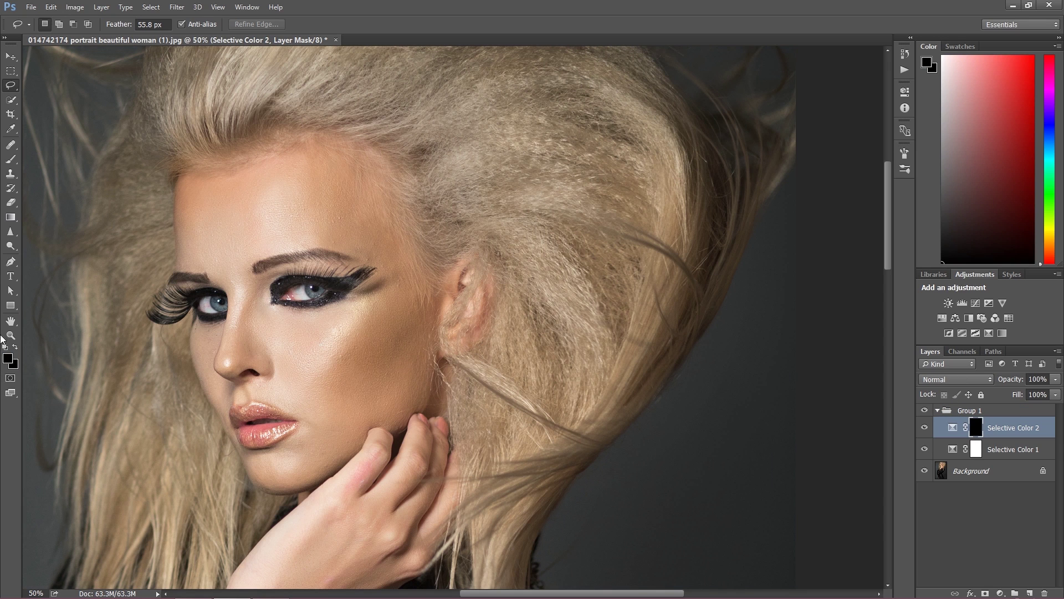
{"action": "left_click", "coordinate": [7, 359]}
{"action": "left_click", "coordinate": [602, 118]}
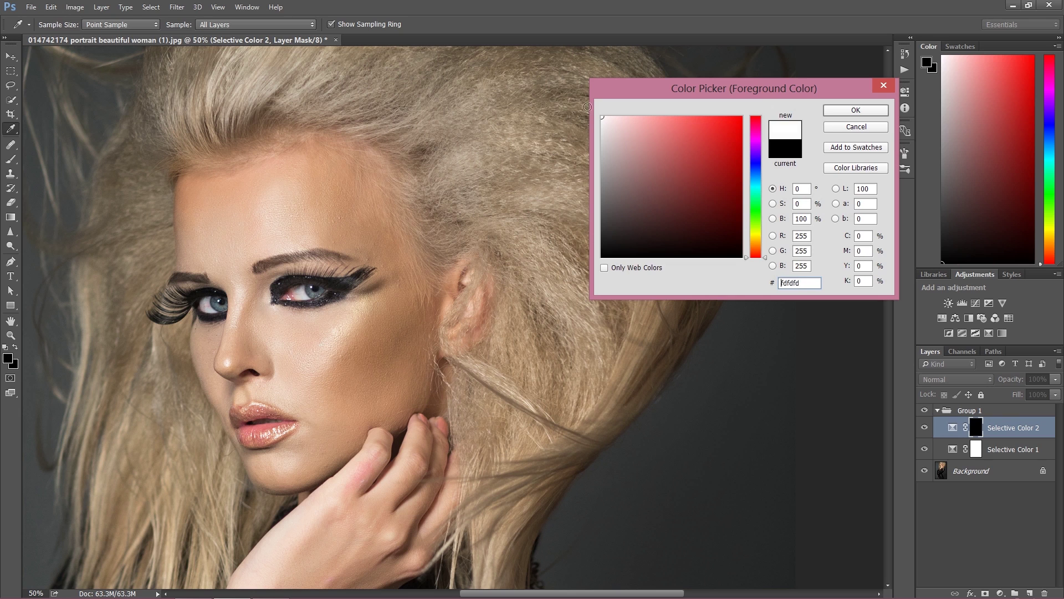
{"action": "left_click", "coordinate": [856, 110]}
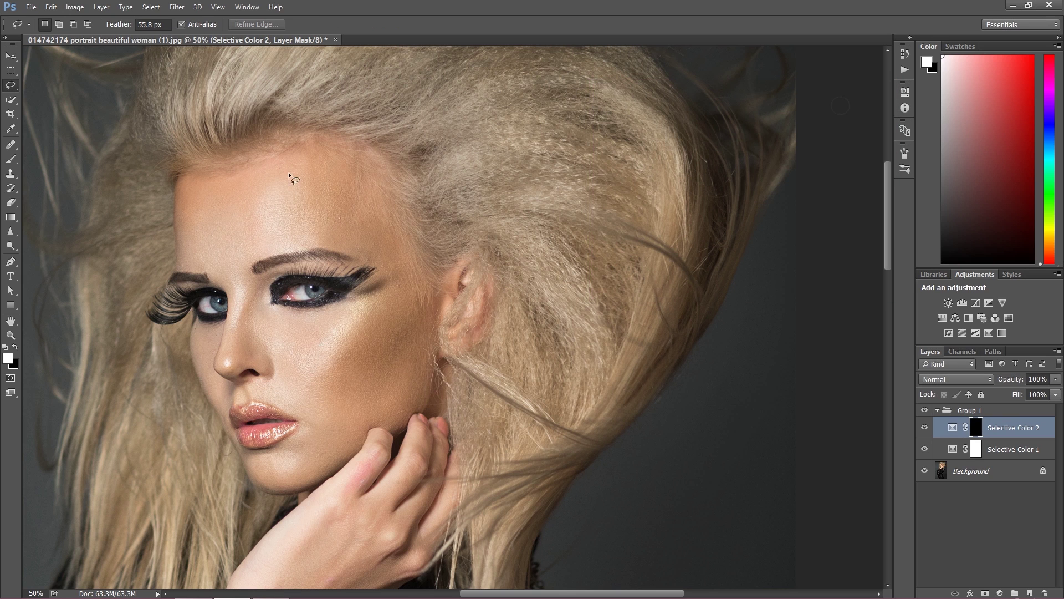
{"action": "left_click", "coordinate": [11, 159]}
{"action": "key", "text": "bracketleft"}
{"action": "key", "text": "bracketleft"}
{"action": "key", "text": "bracketleft"}
{"action": "key", "text": "bracketleft"}
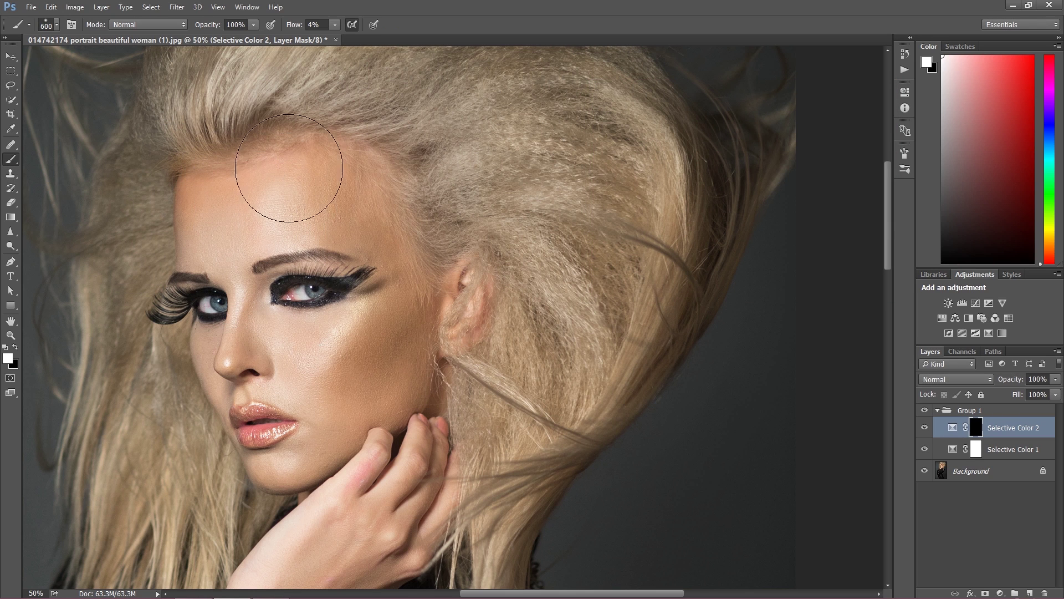
Step: Paint white at 300 px, 99% flow over the forehead, cheek, nose, lips and hand
{"action": "key", "text": "bracketleft"}
{"action": "mouse_move", "coordinate": [293, 24]}
{"action": "left_mouse_down"}
{"action": "mouse_move", "coordinate": [374, 44]}
{"action": "mouse_move", "coordinate": [366, 50]}
{"action": "left_mouse_up"}
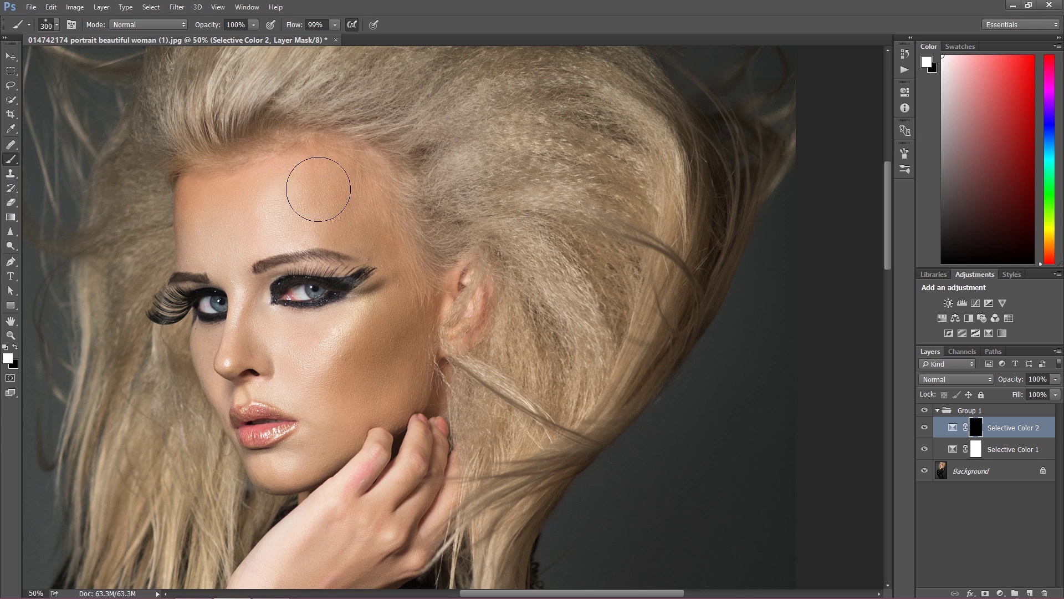
{"action": "mouse_move", "coordinate": [356, 321]}
{"action": "left_mouse_down"}
{"action": "mouse_move", "coordinate": [344, 349]}
{"action": "mouse_move", "coordinate": [357, 333]}
{"action": "mouse_move", "coordinate": [400, 371]}
{"action": "left_mouse_up"}
{"action": "mouse_move", "coordinate": [200, 221]}
{"action": "left_mouse_down"}
{"action": "mouse_move", "coordinate": [199, 396]}
{"action": "mouse_move", "coordinate": [260, 404]}
{"action": "mouse_move", "coordinate": [226, 390]}
{"action": "left_mouse_up"}
{"action": "scroll", "coordinate": [237, 344], "scroll_direction": "down", "scroll_amount": 3}
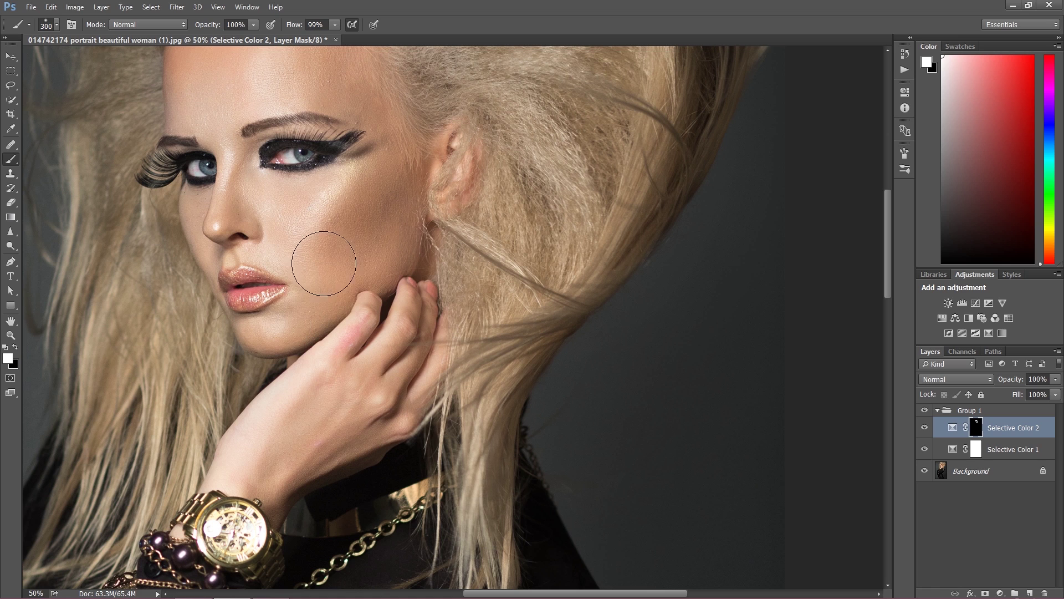
{"action": "mouse_move", "coordinate": [329, 304]}
{"action": "left_mouse_down"}
{"action": "mouse_move", "coordinate": [321, 440]}
{"action": "mouse_move", "coordinate": [365, 225]}
{"action": "mouse_move", "coordinate": [387, 257]}
{"action": "mouse_move", "coordinate": [355, 217]}
{"action": "mouse_move", "coordinate": [335, 289]}
{"action": "mouse_move", "coordinate": [344, 297]}
{"action": "mouse_move", "coordinate": [366, 264]}
{"action": "mouse_move", "coordinate": [276, 443]}
{"action": "mouse_move", "coordinate": [329, 288]}
{"action": "mouse_move", "coordinate": [342, 230]}
{"action": "mouse_move", "coordinate": [325, 219]}
{"action": "mouse_move", "coordinate": [336, 268]}
{"action": "mouse_move", "coordinate": [305, 310]}
{"action": "mouse_move", "coordinate": [380, 256]}
{"action": "mouse_move", "coordinate": [379, 217]}
{"action": "left_mouse_up"}
{"action": "scroll", "coordinate": [344, 183], "scroll_direction": "up", "scroll_amount": 3}
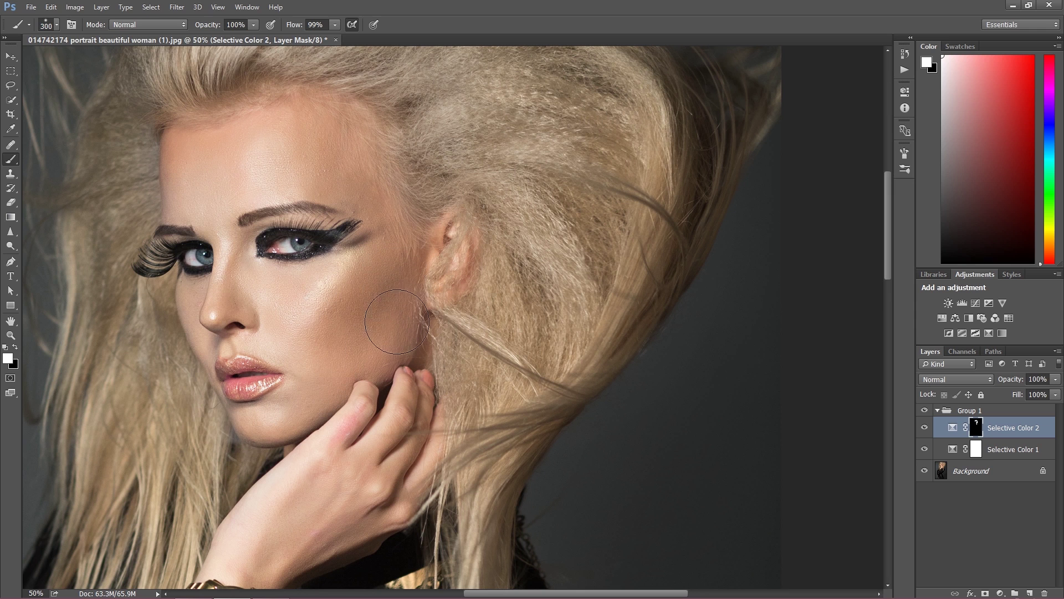
{"action": "key", "text": "ctrl+minus"}
{"action": "key", "text": "ctrl+minus"}
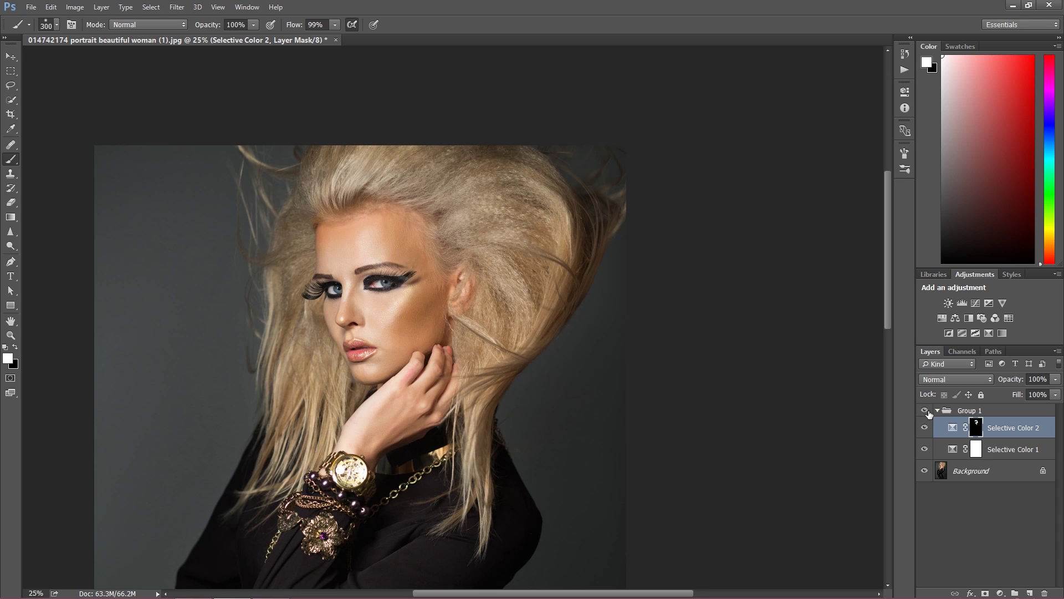
Step: Compare Group 1 on and off, lower Selective Color 2 opacity to 63%, and reframe the face at 33.3%
{"action": "key", "text": "ctrl+minus"}
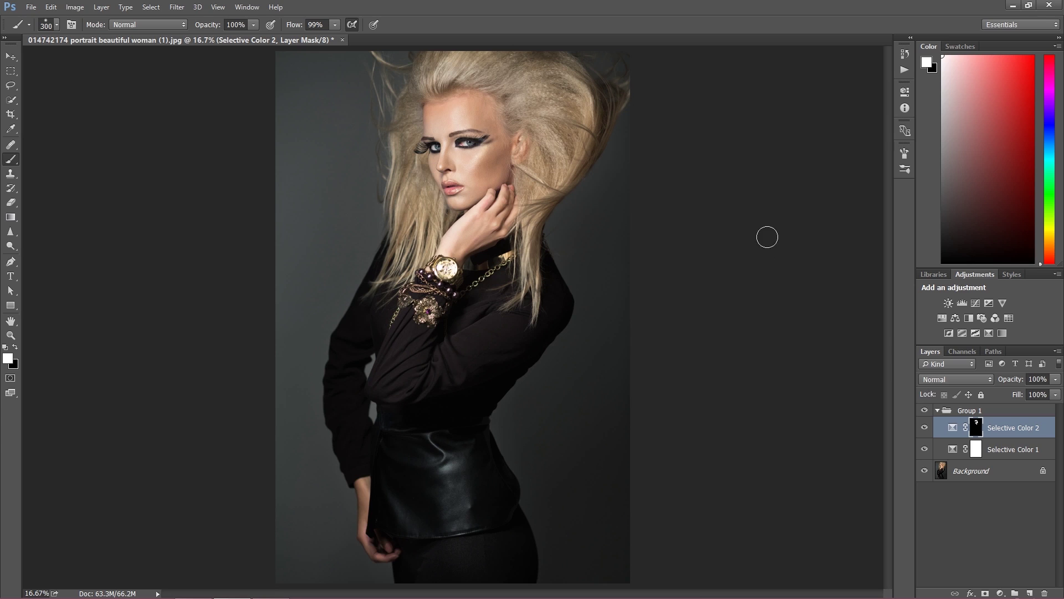
{"action": "left_click", "coordinate": [925, 411]}
{"action": "left_click", "coordinate": [925, 415]}
{"action": "left_click_drag", "start_coordinate": [1012, 379], "coordinate": [994, 380]}
{"action": "key", "text": "ctrl+plus"}
{"action": "key", "text": "ctrl+plus"}
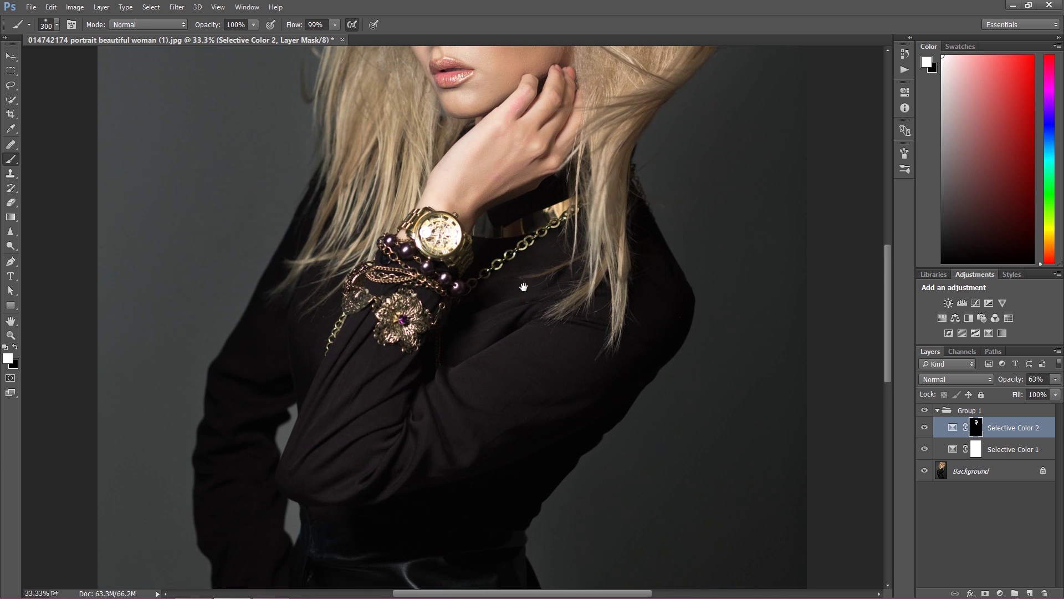
{"action": "left_click_drag", "start_coordinate": [527, 267], "coordinate": [487, 383]}
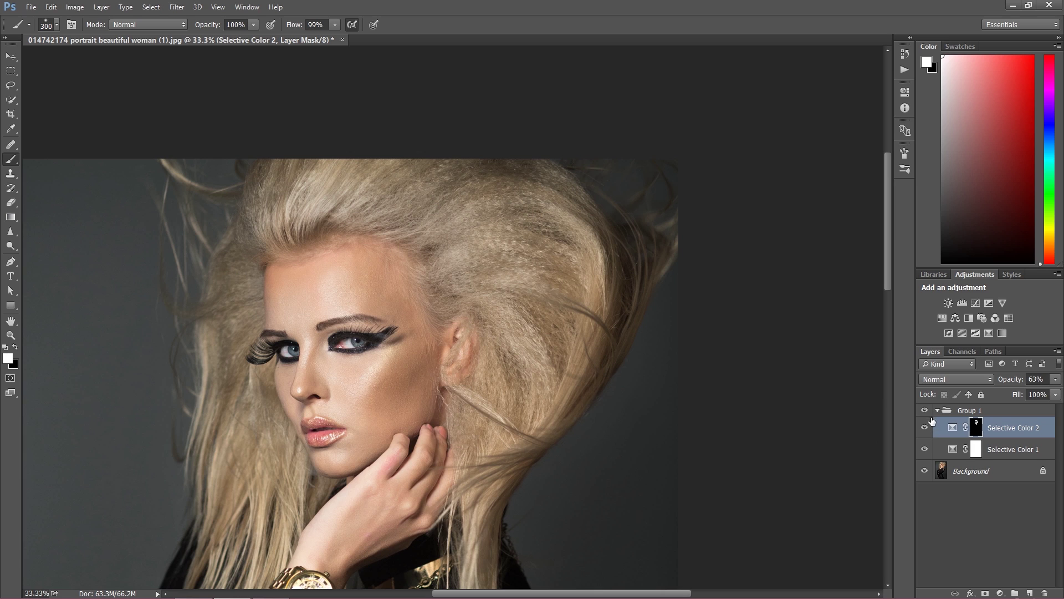
{"action": "left_click", "coordinate": [924, 411]}
Step: Target the Selective Color 1 mask with a black (000000) 500 px brush
{"action": "left_click", "coordinate": [975, 453]}
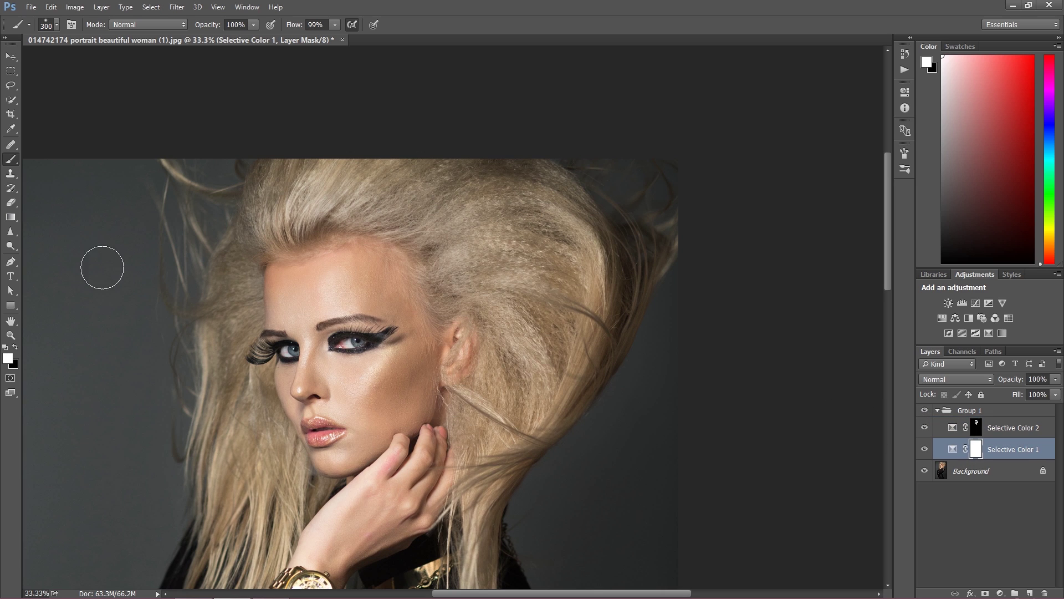
{"action": "left_click", "coordinate": [11, 360]}
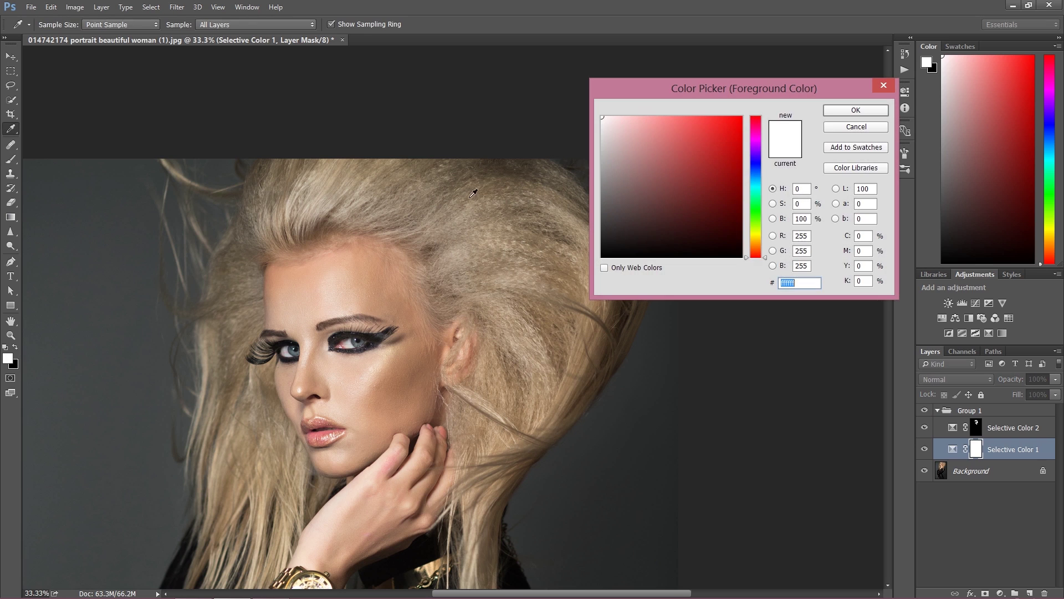
{"action": "type", "text": "000000"}
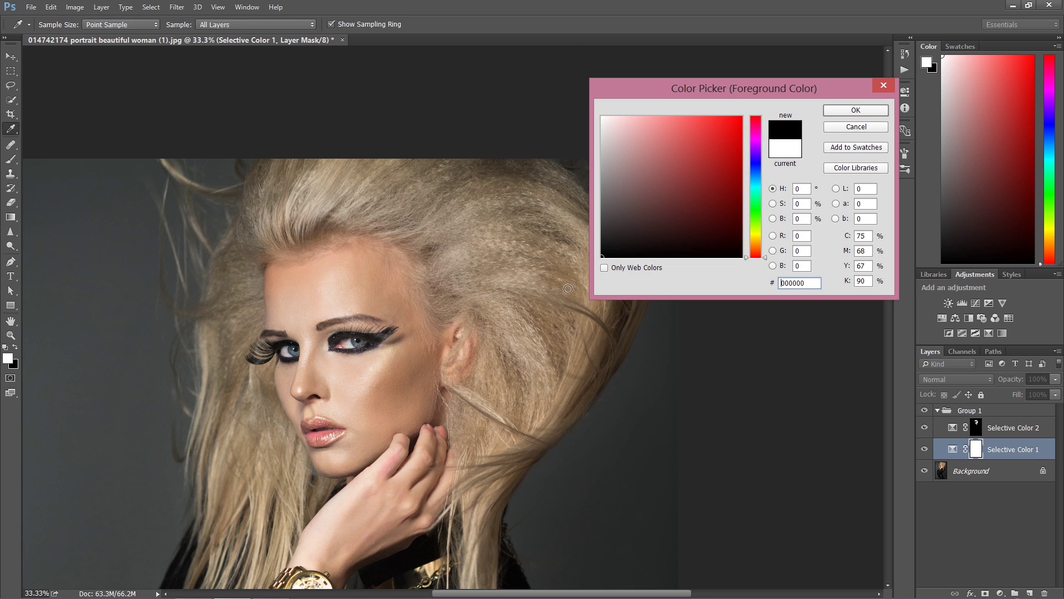
{"action": "left_click", "coordinate": [855, 110]}
{"action": "key", "text": "b"}
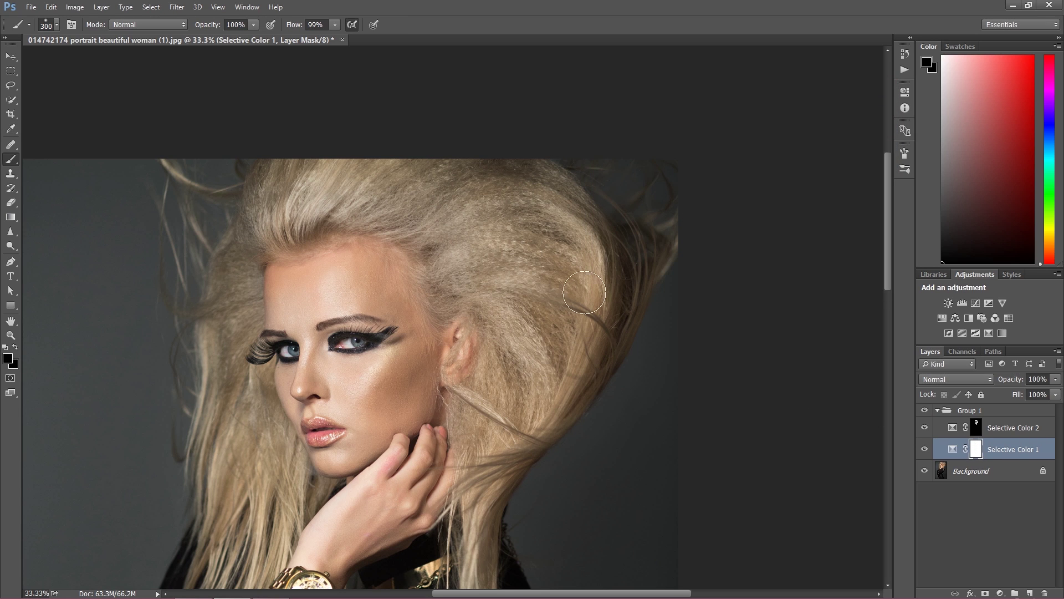
{"action": "key", "text": "bracketright"}
{"action": "key", "text": "bracketright"}
{"action": "key", "text": "bracketright"}
Step: Paint black over the hair, upper hair and hair beside the face, then zoom to 25%
{"action": "mouse_move", "coordinate": [518, 279]}
{"action": "left_mouse_down"}
{"action": "mouse_move", "coordinate": [477, 262]}
{"action": "mouse_move", "coordinate": [522, 266]}
{"action": "mouse_move", "coordinate": [526, 285]}
{"action": "mouse_move", "coordinate": [503, 489]}
{"action": "mouse_move", "coordinate": [482, 443]}
{"action": "mouse_move", "coordinate": [505, 344]}
{"action": "mouse_move", "coordinate": [518, 373]}
{"action": "left_mouse_up"}
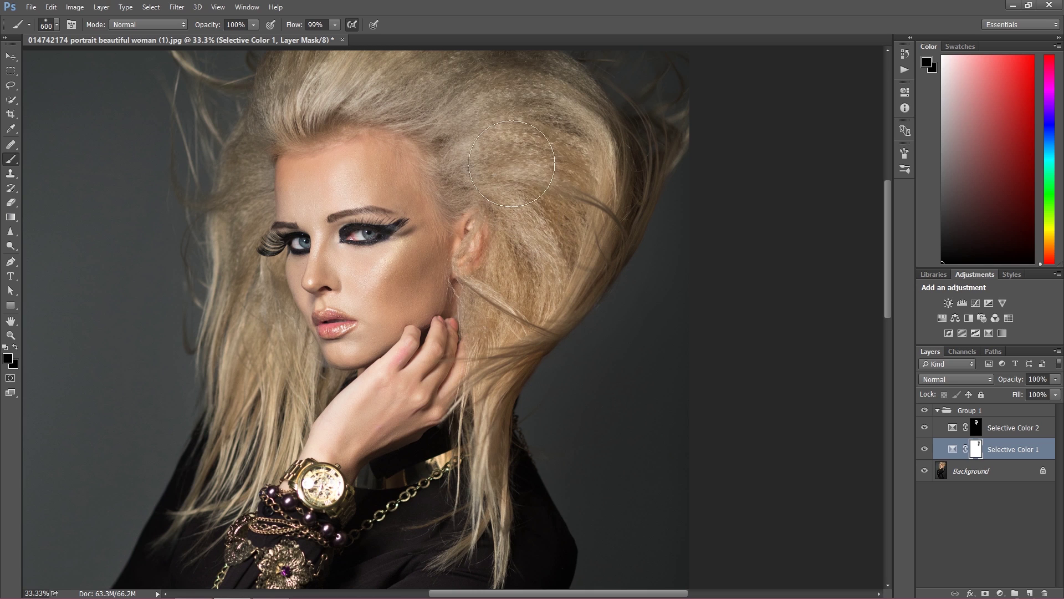
{"action": "left_click_drag", "start_coordinate": [549, 211], "coordinate": [557, 313]}
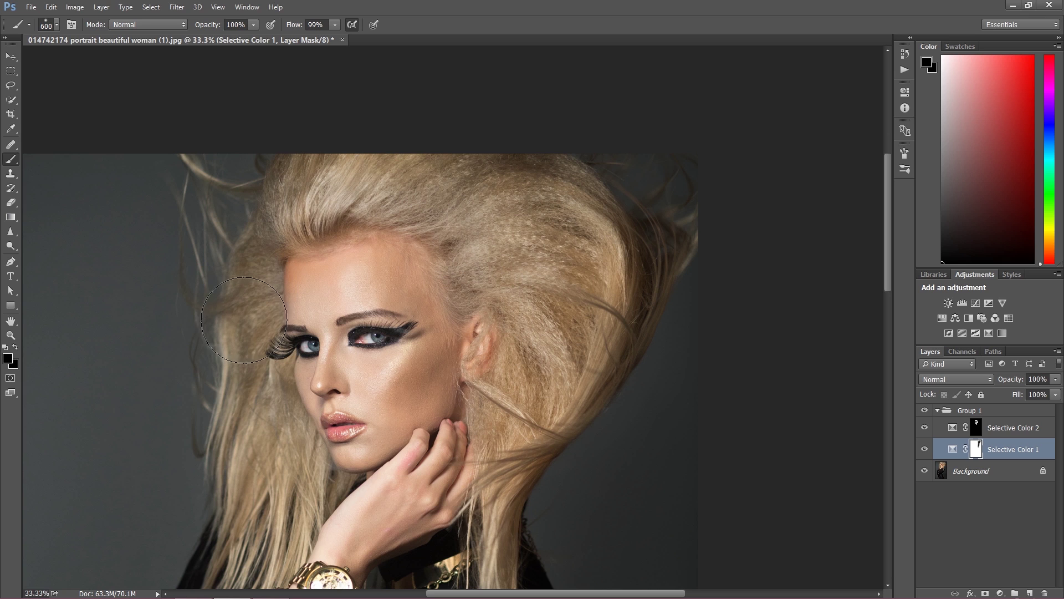
{"action": "mouse_move", "coordinate": [240, 444]}
{"action": "left_mouse_down"}
{"action": "mouse_move", "coordinate": [256, 375]}
{"action": "mouse_move", "coordinate": [280, 348]}
{"action": "left_mouse_up"}
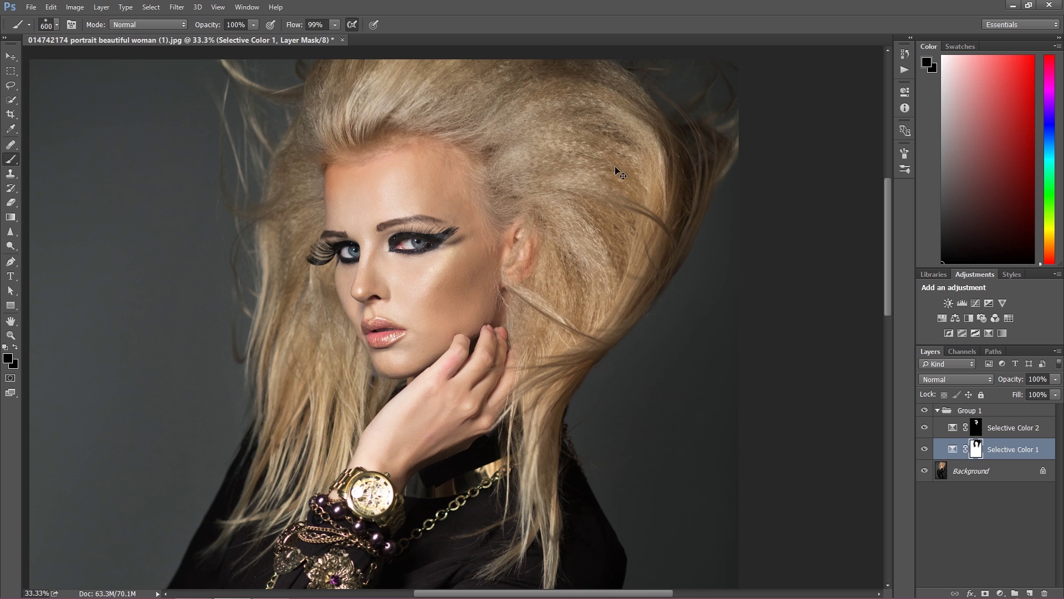
{"action": "key", "text": "ctrl+minus"}
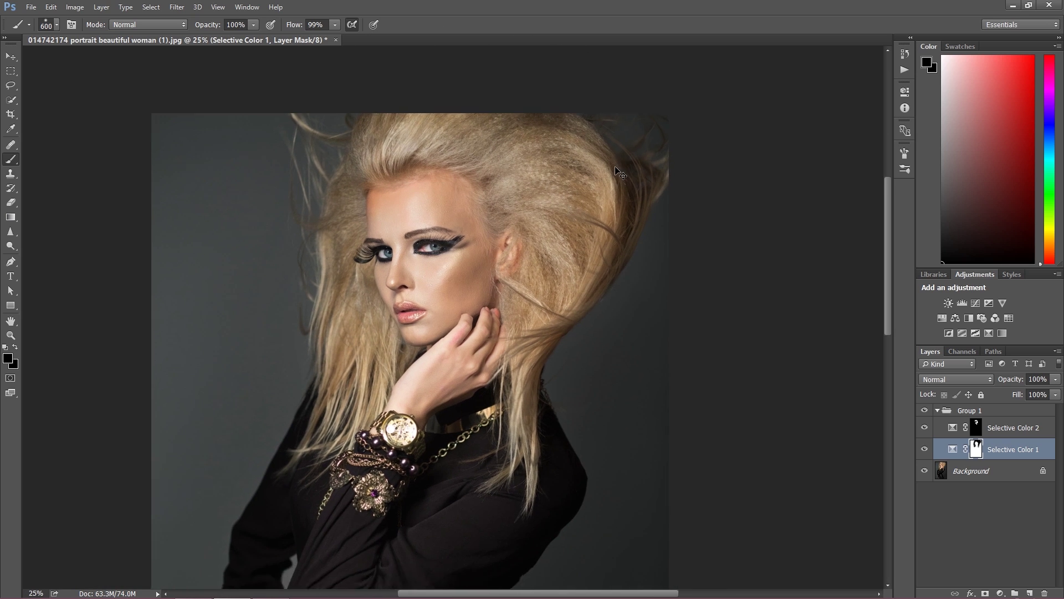